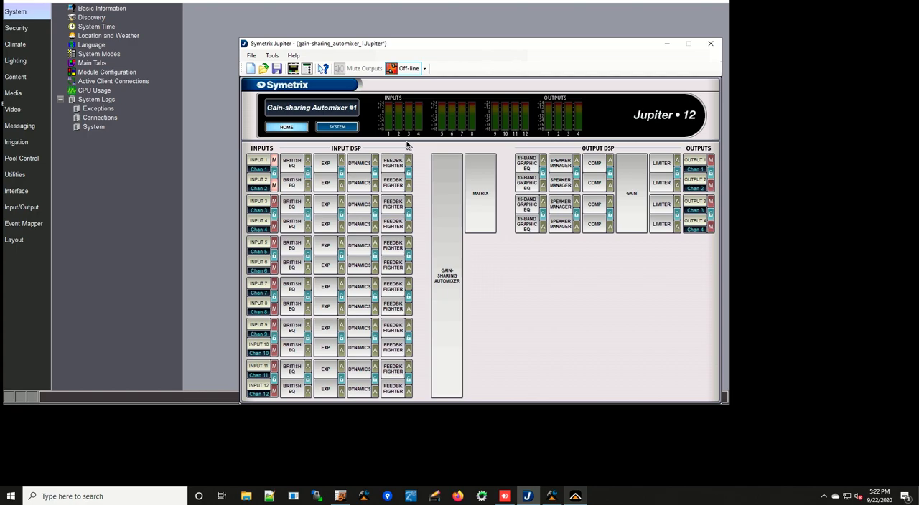
Take the gain-sharing automixer online with the Symetrix Jupiter 12 unit at 192.168.0.195
click(425, 69)
click(459, 81)
click(592, 201)
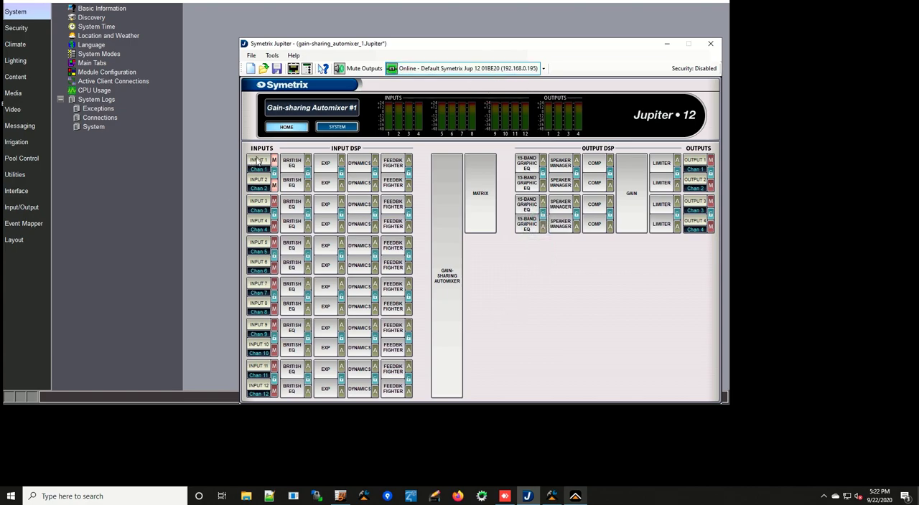
Lower channel 7 in the Submix 1 mix matrix to about -25.6 dB and move the mixer window aside
click(480, 196)
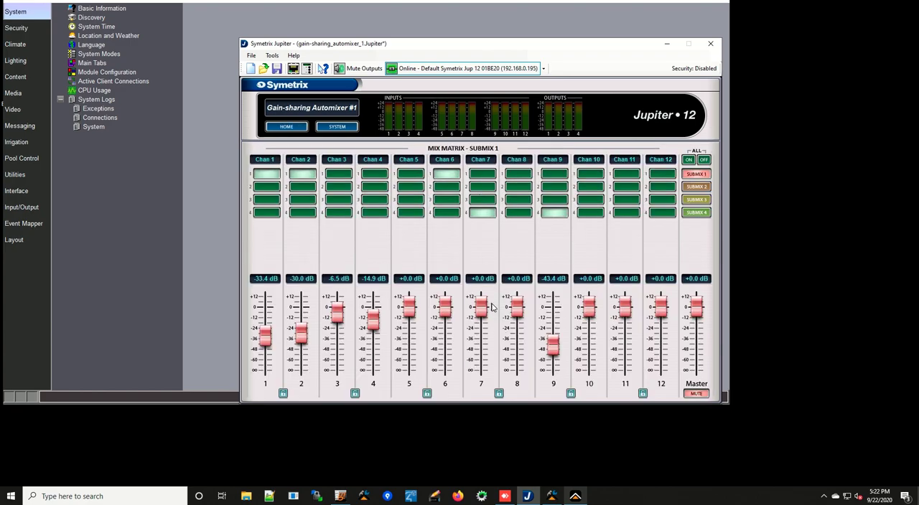
drag(482, 308, 482, 330)
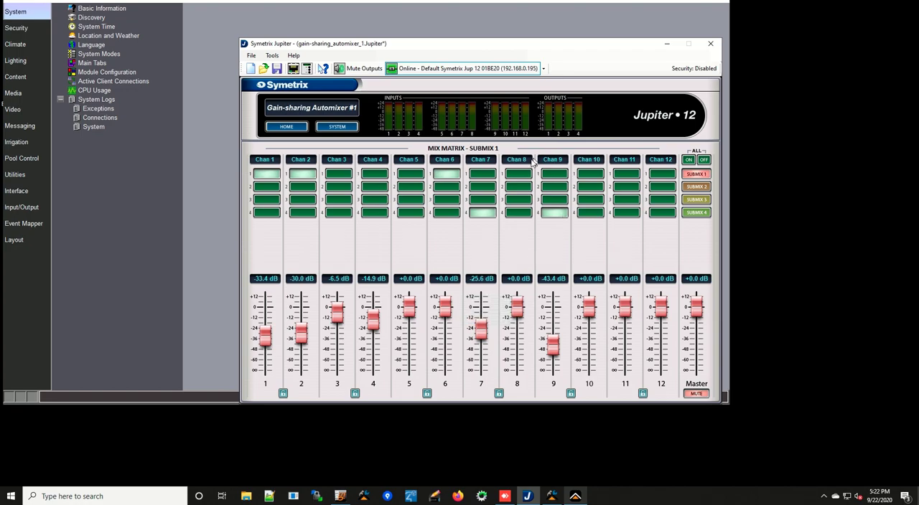
drag(526, 50, 771, 98)
Switch to the ELAN configurator and add a Symetrix Jupiter 12 as a new media zone controller, accepting the third-party driver notice
click(366, 127)
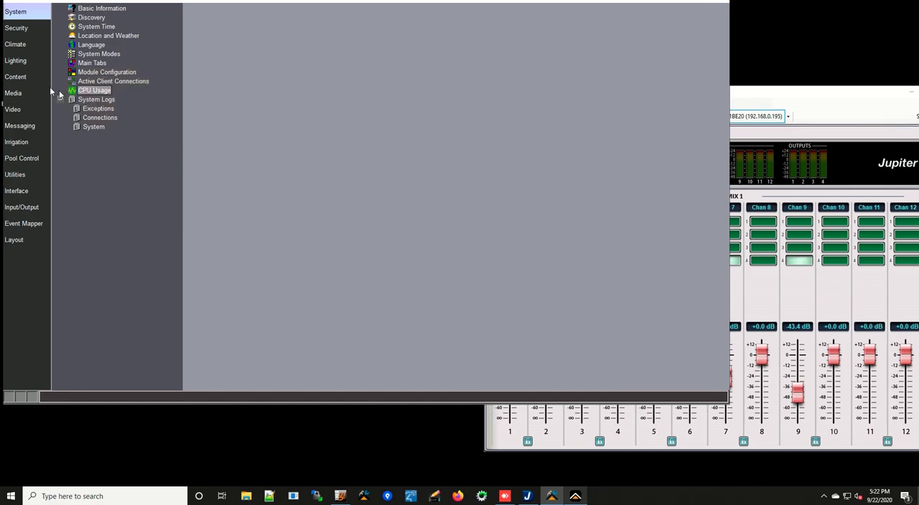
click(30, 98)
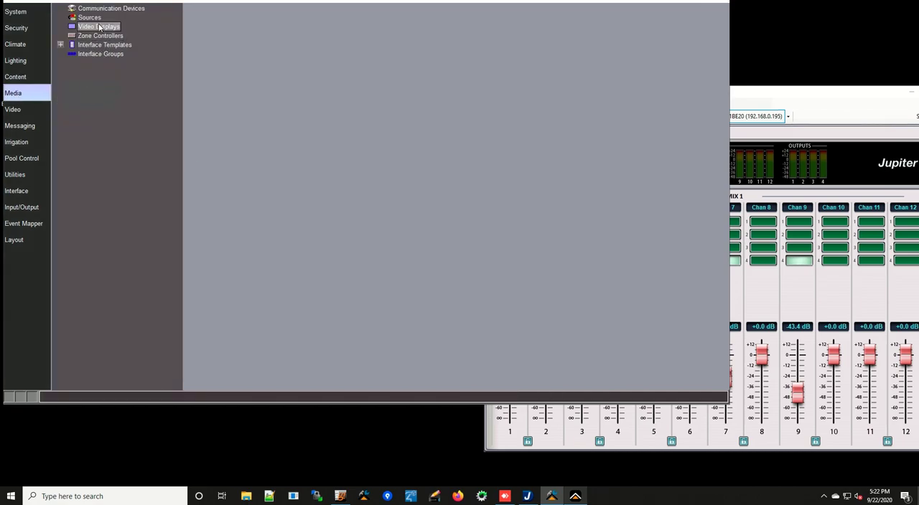
click(110, 36)
right_click(119, 35)
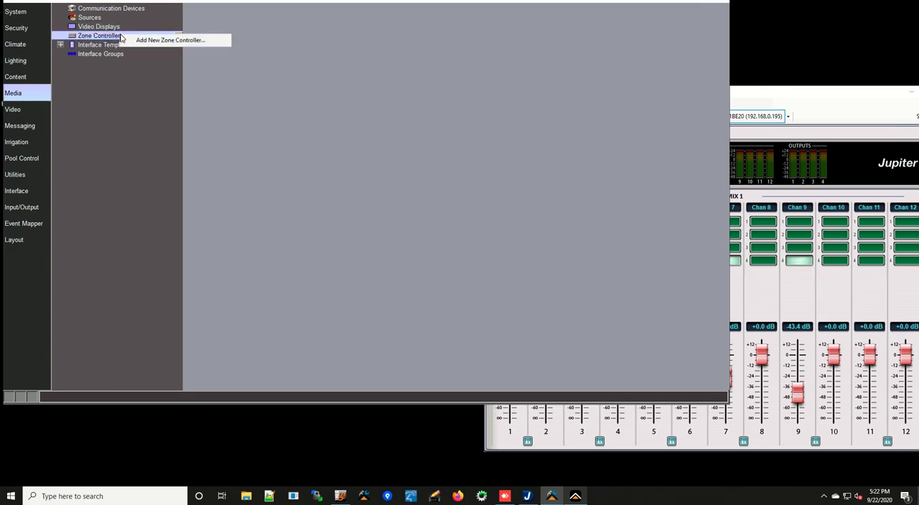
click(157, 41)
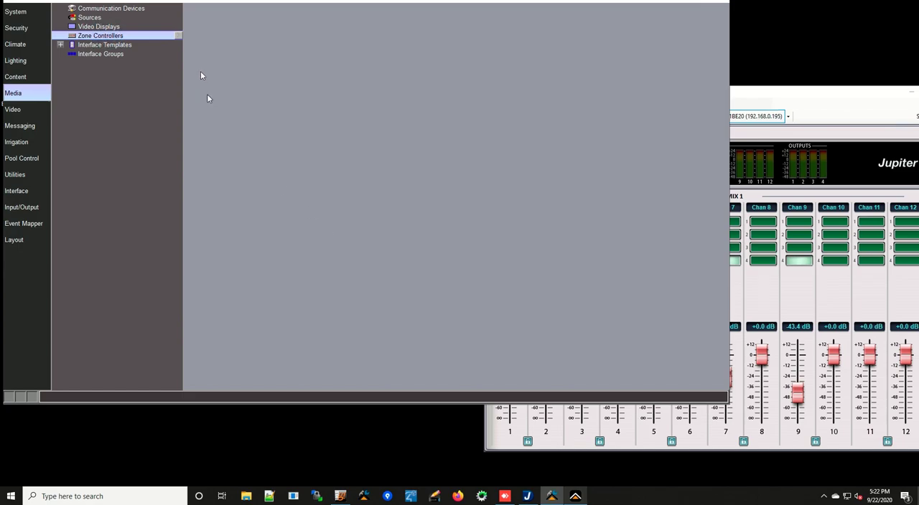
drag(491, 160, 483, 225)
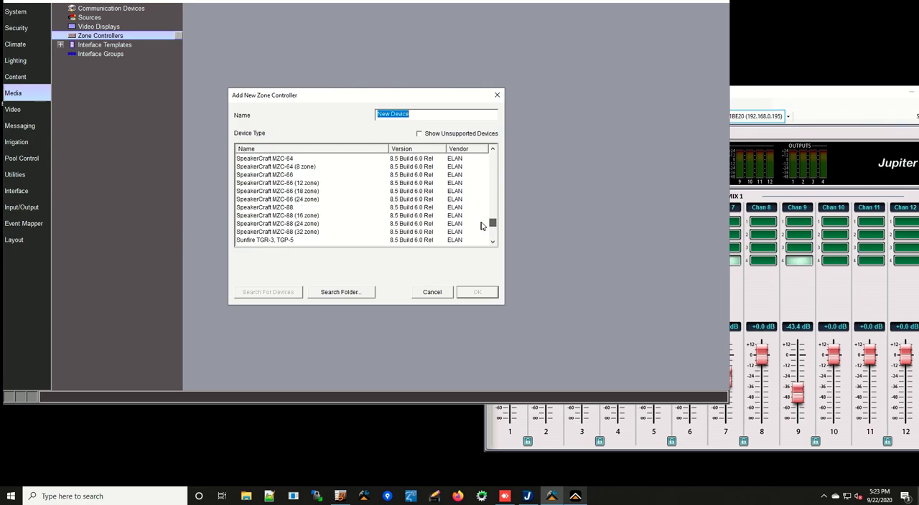
click(492, 241)
click(492, 242)
click(492, 242)
click(492, 242)
click(277, 226)
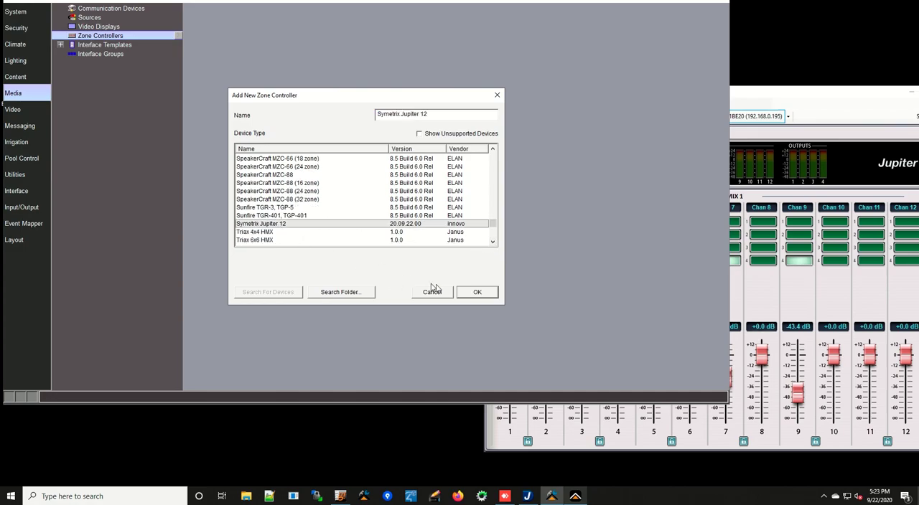
click(479, 294)
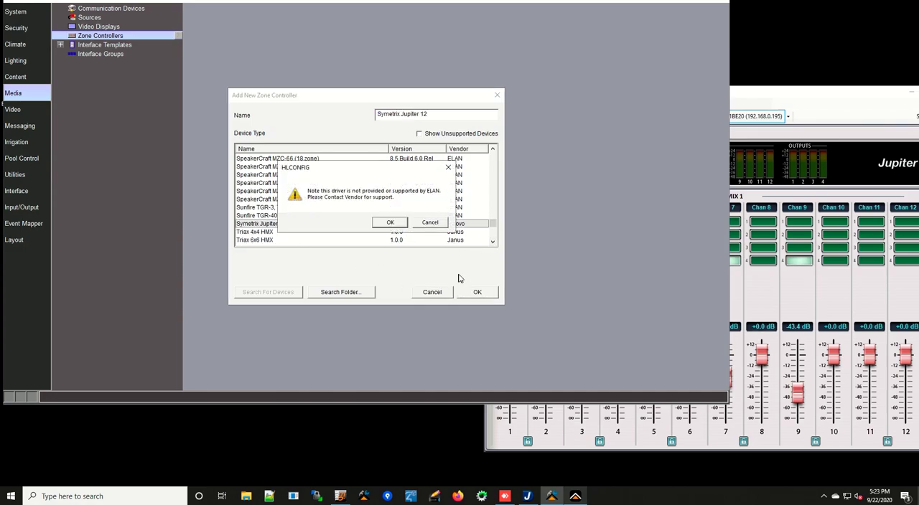
click(393, 224)
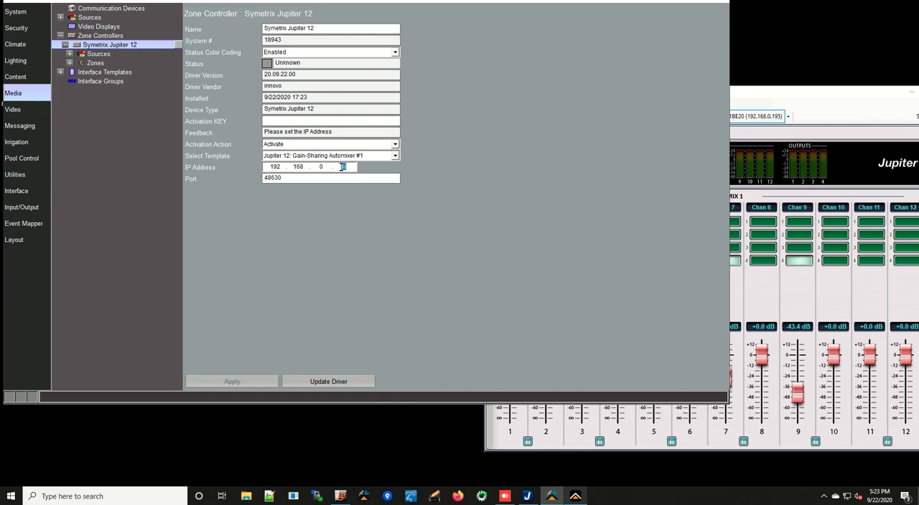
Set the zone controller's IP address to 192.168.0.195 and apply it
text(195)
click(241, 377)
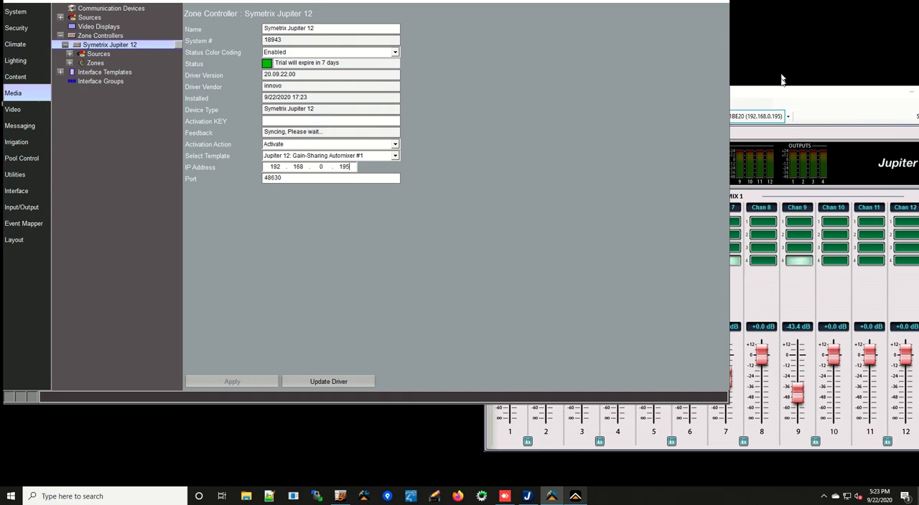
click(780, 102)
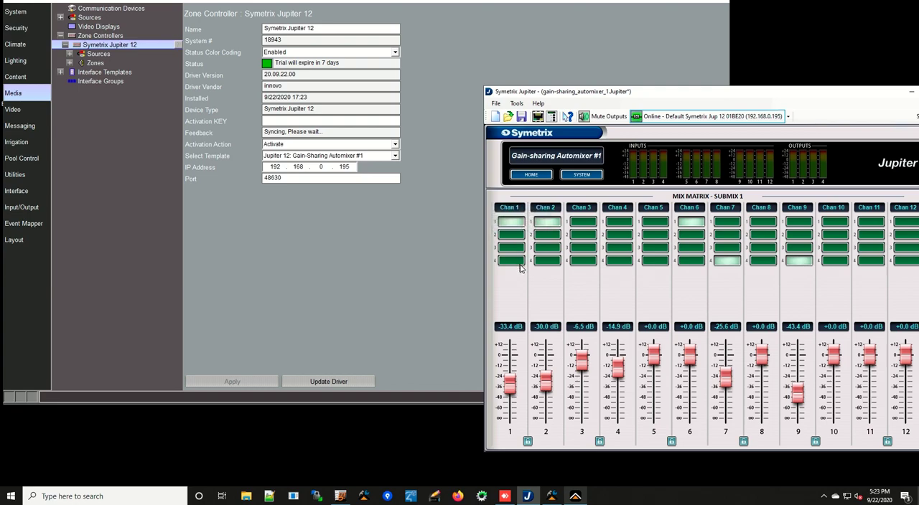
click(297, 269)
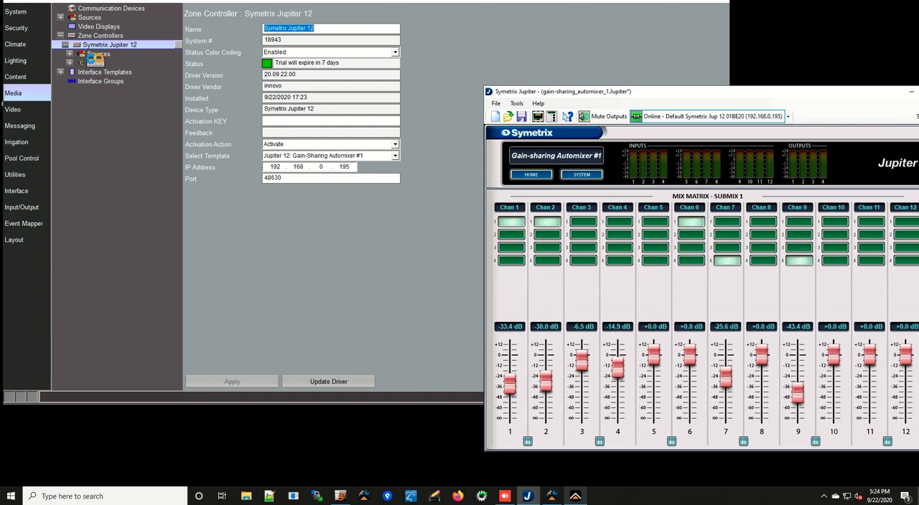
Expand the Jupiter 12 controller's sources and compare them with the submixes in the mixer's mix matrix
click(98, 54)
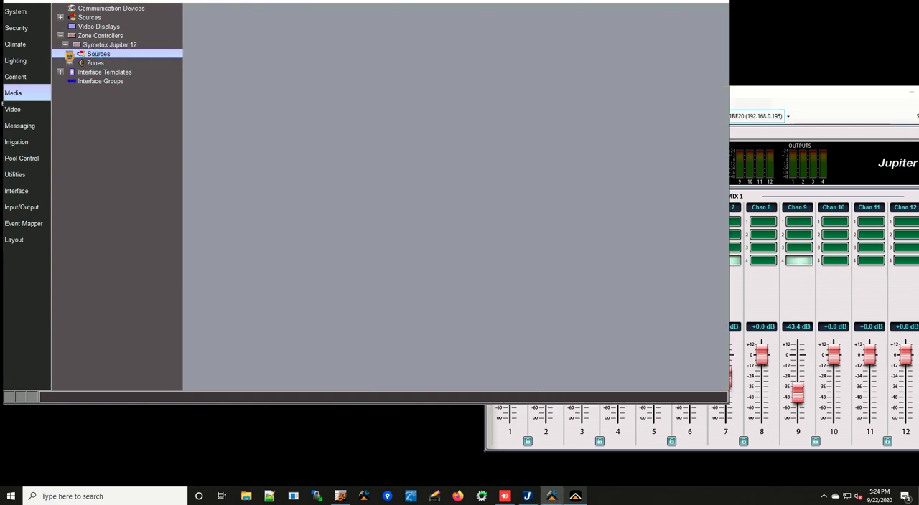
click(69, 54)
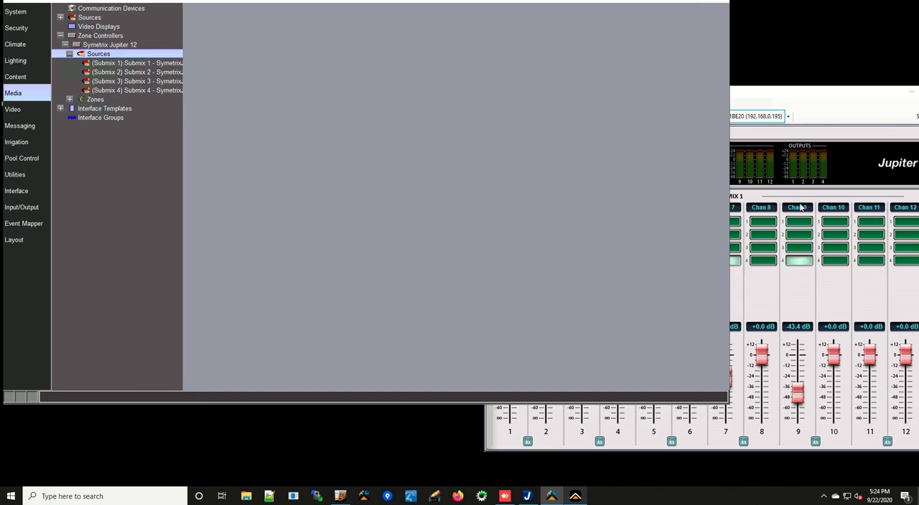
click(807, 94)
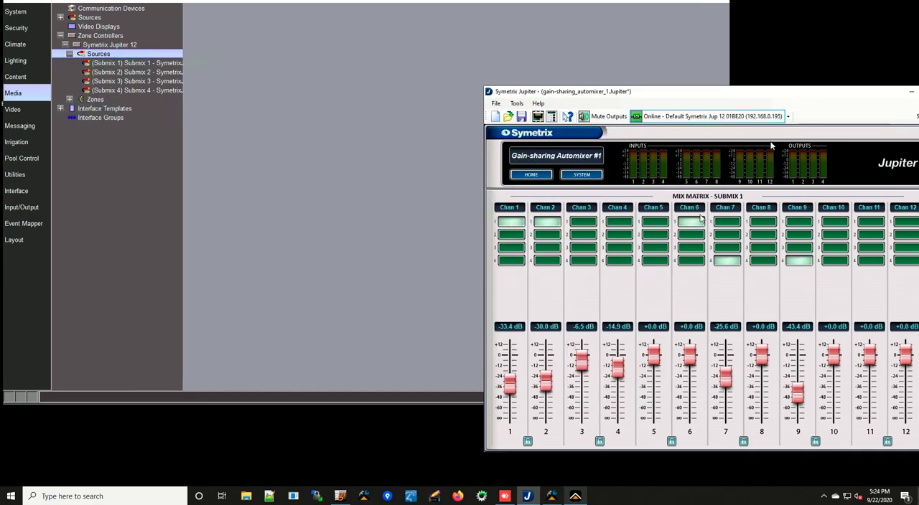
click(531, 174)
click(726, 243)
drag(823, 96, 658, 84)
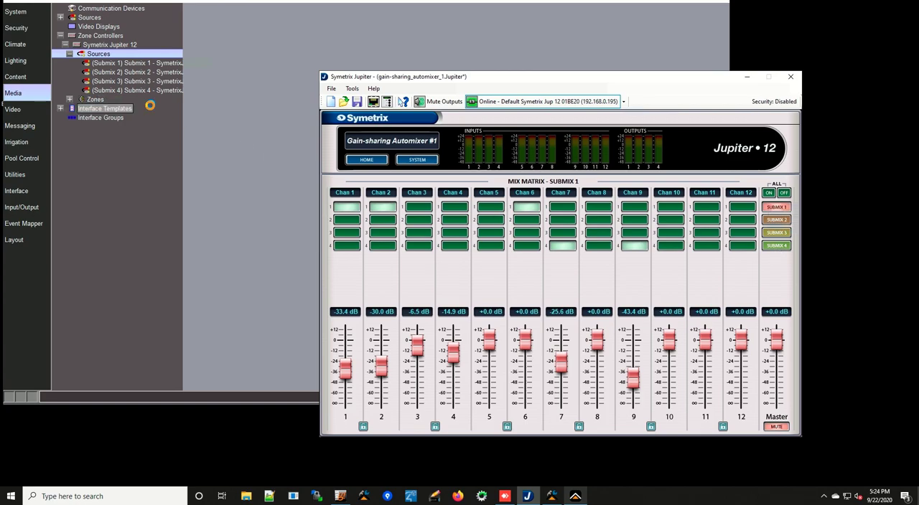
Switch to the ELAN Viewer and open its media zones
click(137, 63)
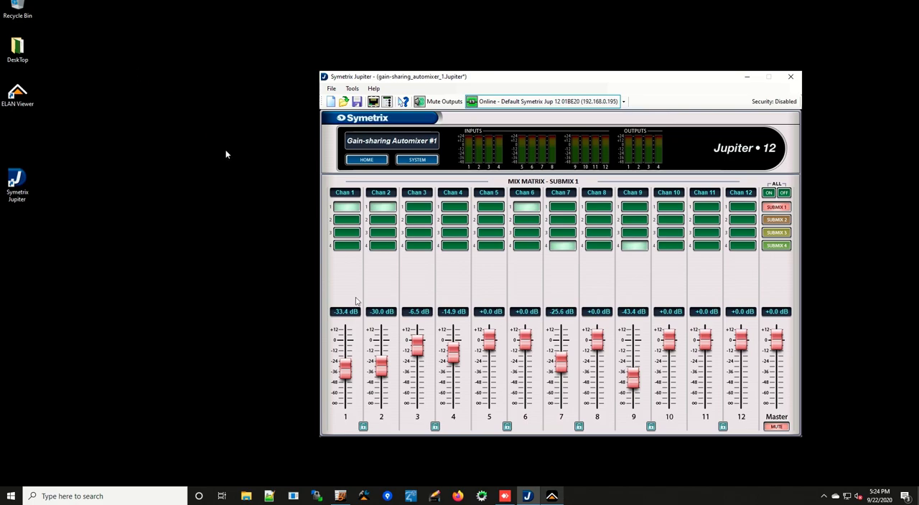
click(552, 497)
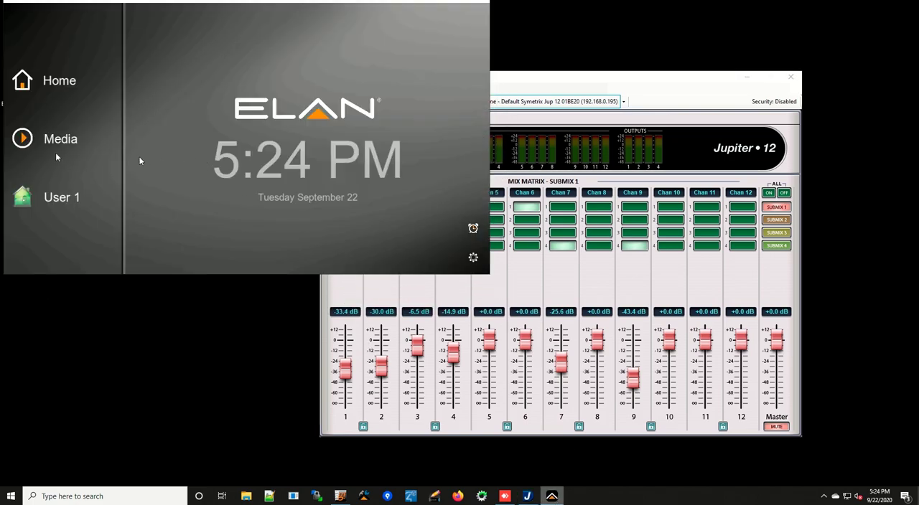
click(49, 142)
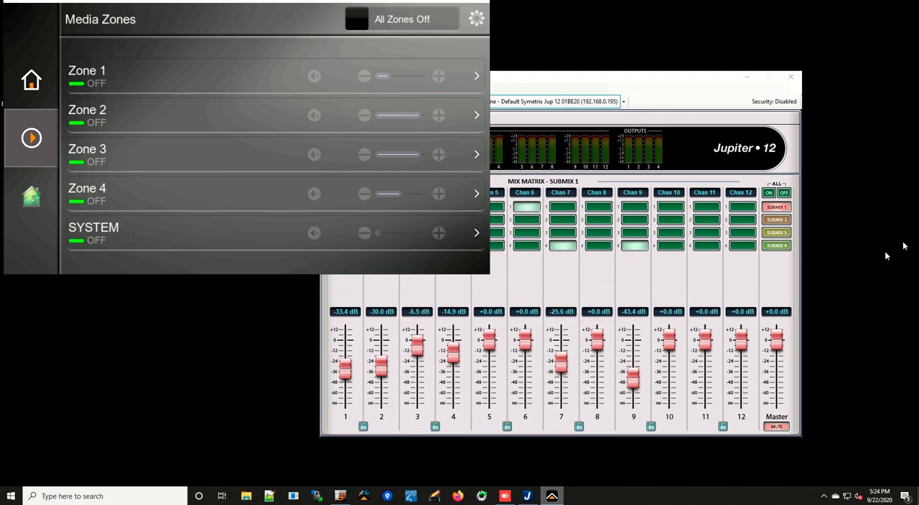
Show the mixer's system page alongside the SYSTEM zone's noise-tone and logic output settings in the viewer
click(614, 86)
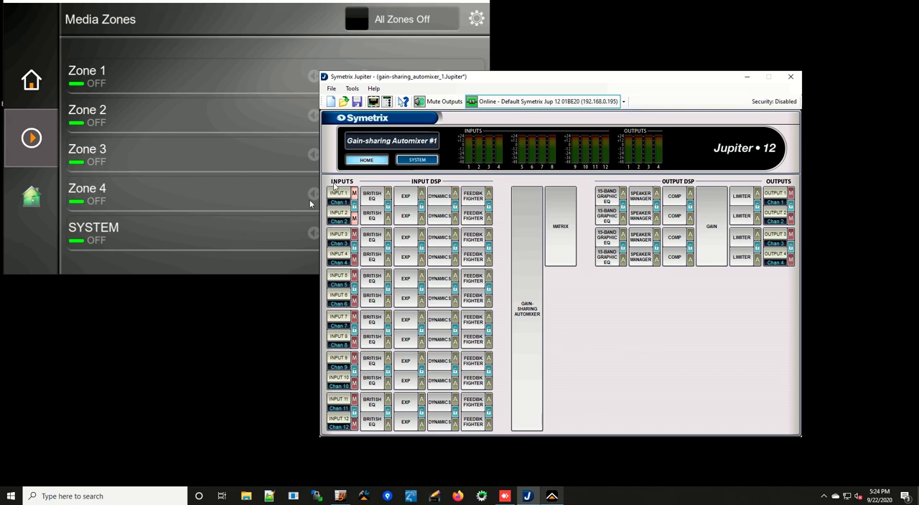
click(422, 164)
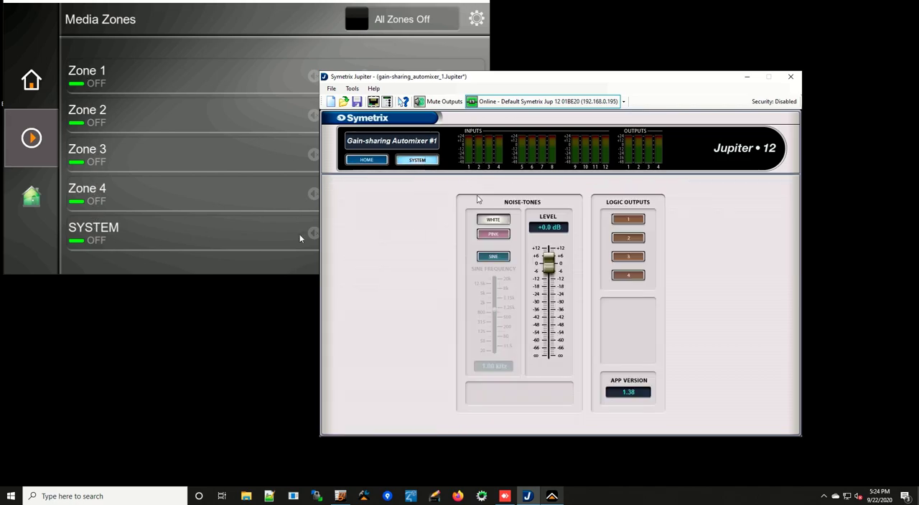
click(122, 229)
click(122, 229)
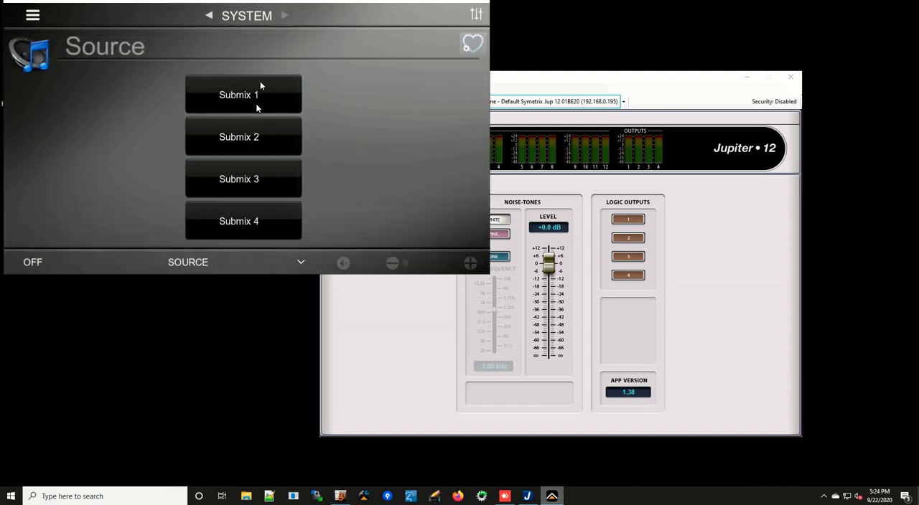
click(476, 14)
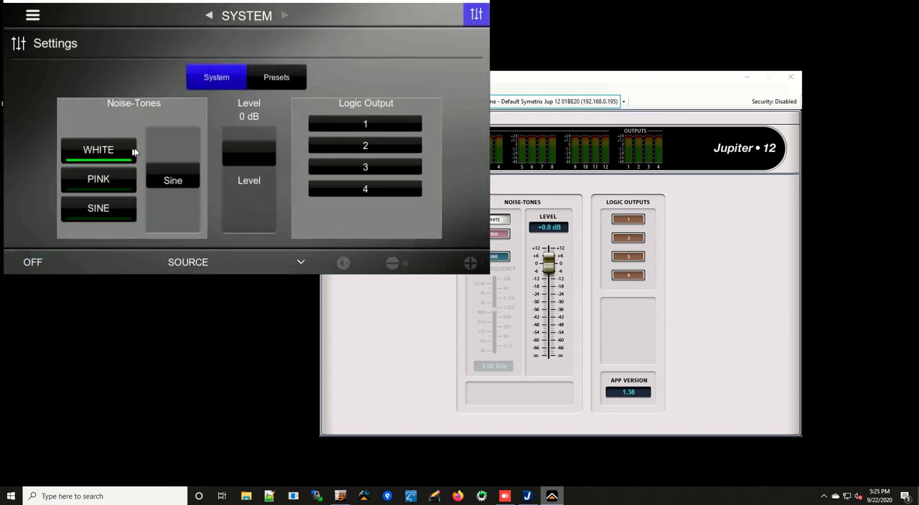
drag(576, 76, 651, 72)
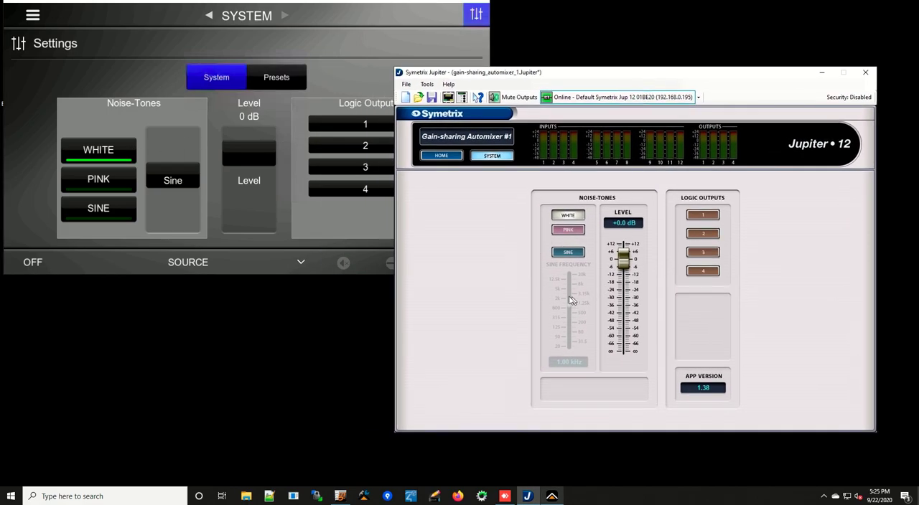
Adjust the sine frequency and noise-tone level from the viewer, and set the level to about -25.5 dB in the mixer
mouse_move(177, 184)
mouse_down()
mouse_move(182, 165)
mouse_move(185, 199)
mouse_move(188, 183)
mouse_up()
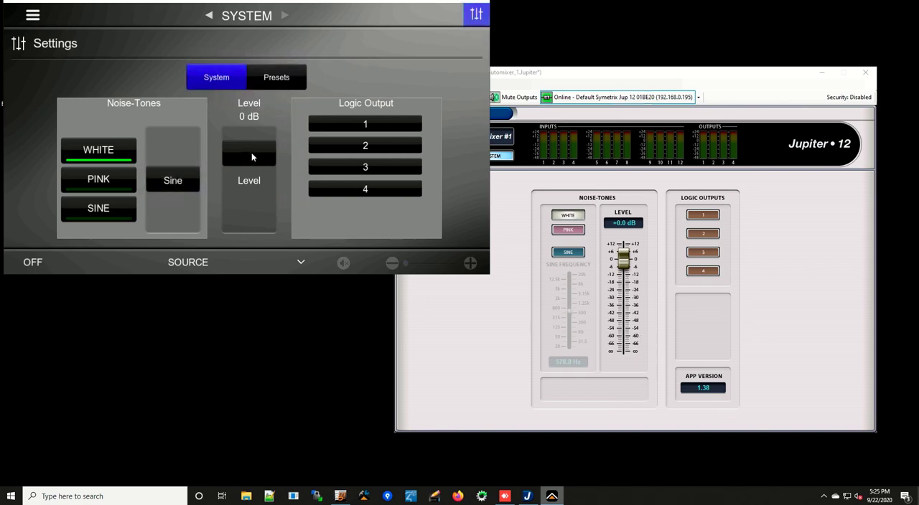
drag(255, 159, 254, 128)
drag(623, 261, 626, 297)
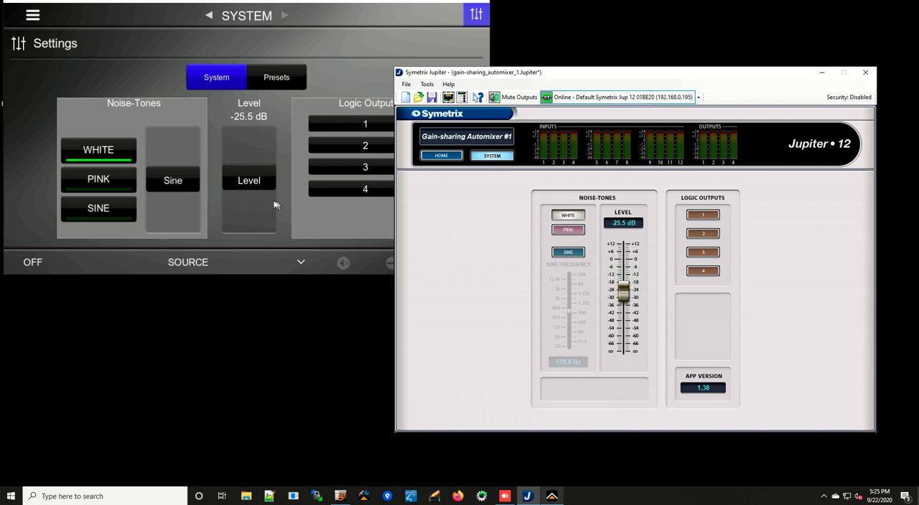